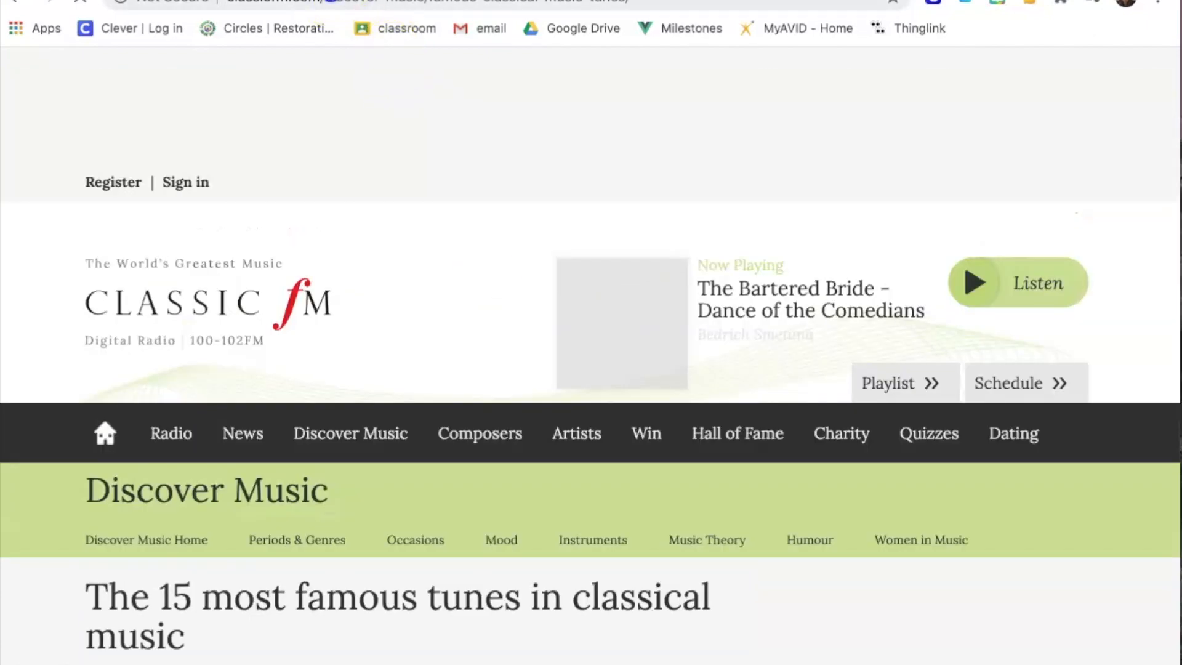
Copy the address of the Classic FM article on the 15 most famous classical tunes and link slide 4's word "Music" to it in Google Slides.
{"action": "left_click", "coordinate": [333, 1]}
{"action": "key", "text": "ctrl+c"}
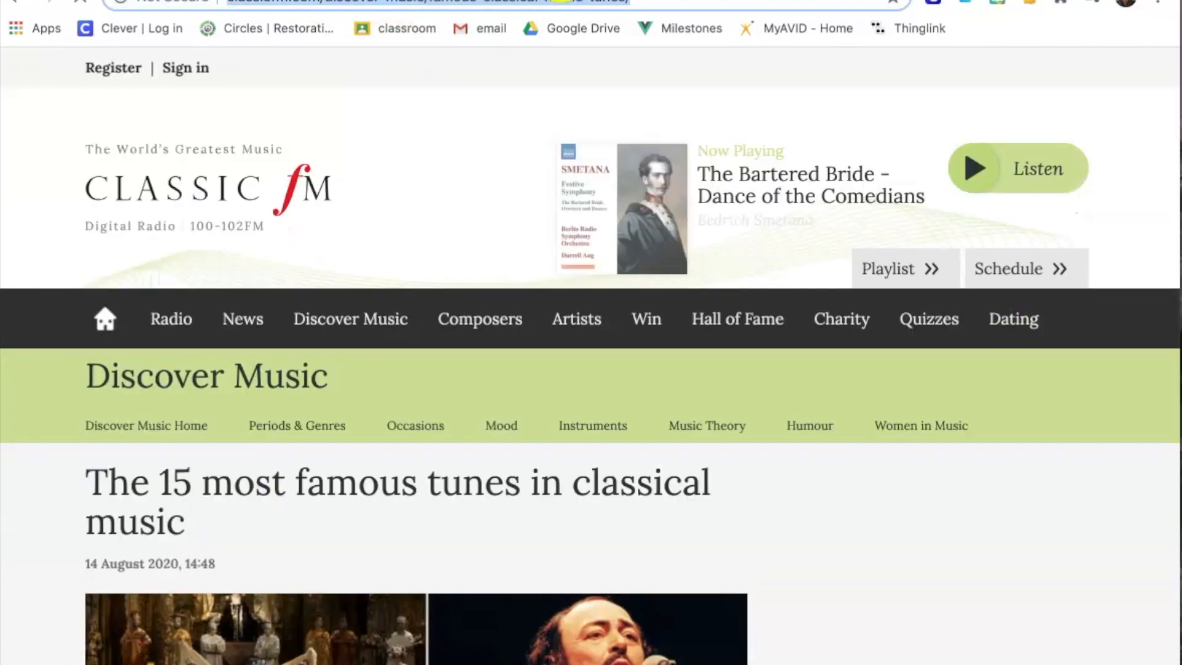
{"action": "key", "text": "ctrl+shift+Tab"}
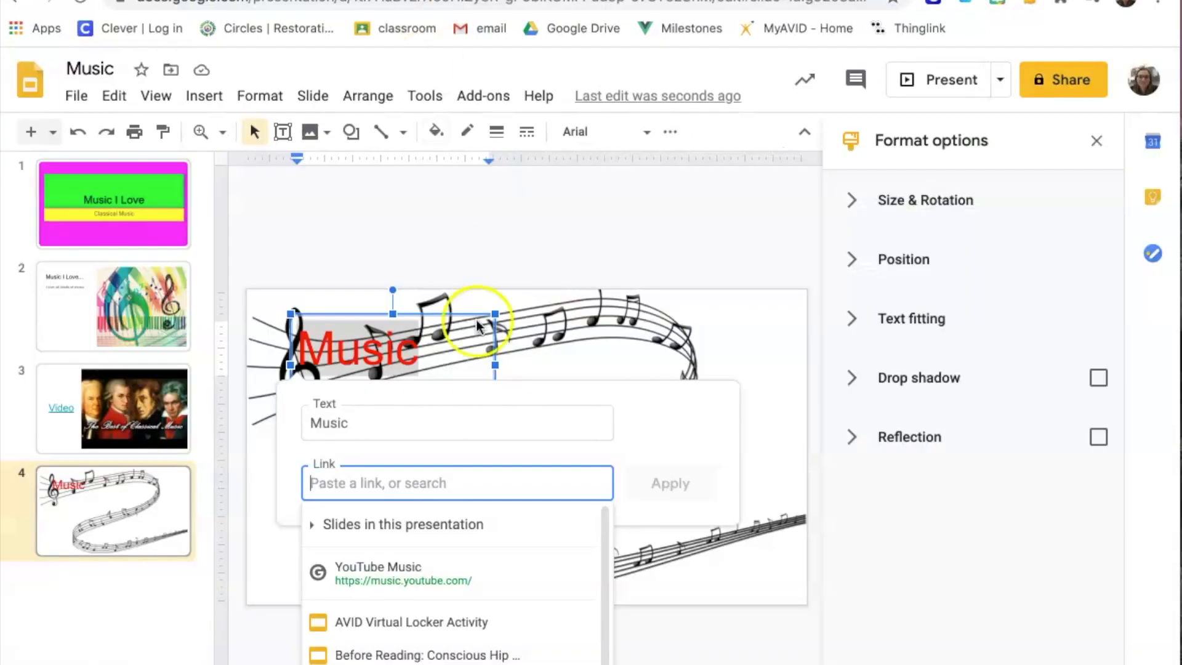
{"action": "left_click", "coordinate": [393, 482]}
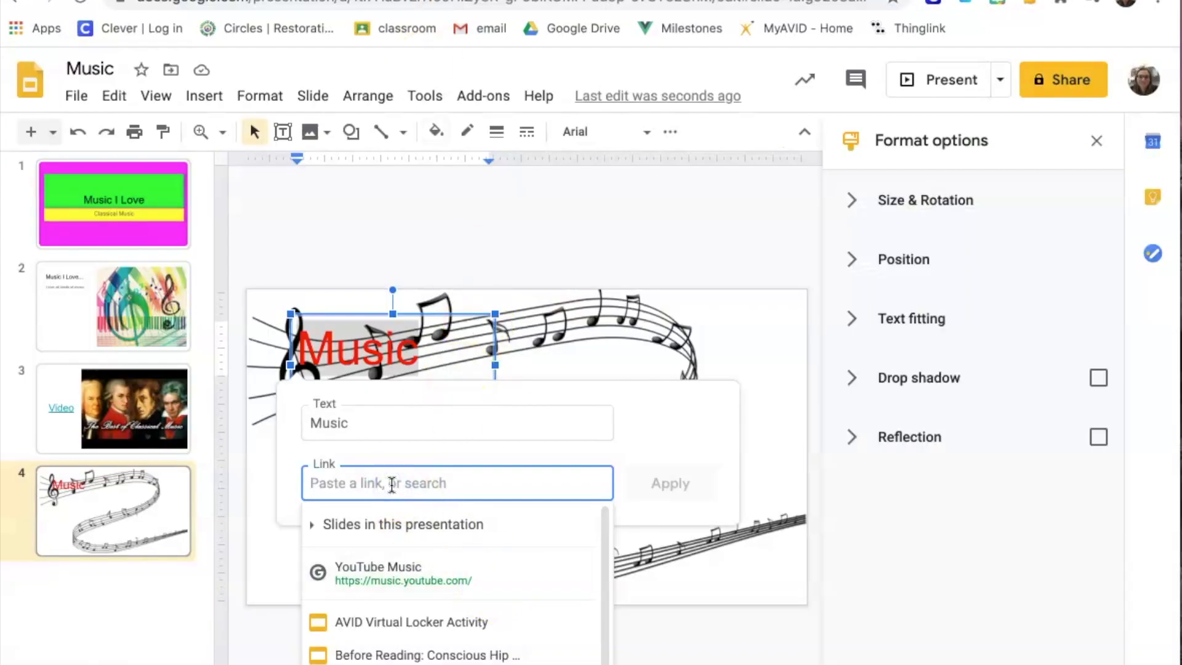
{"action": "key", "text": "ctrl+v"}
{"action": "left_click", "coordinate": [674, 488]}
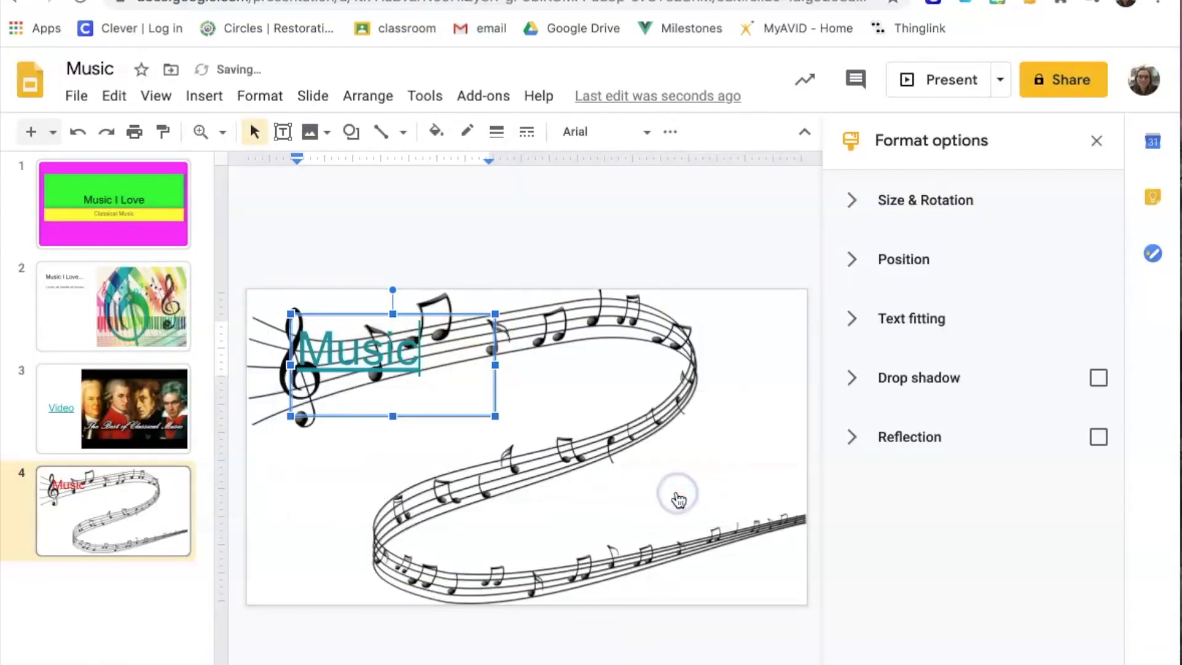
{"action": "left_click", "coordinate": [676, 497]}
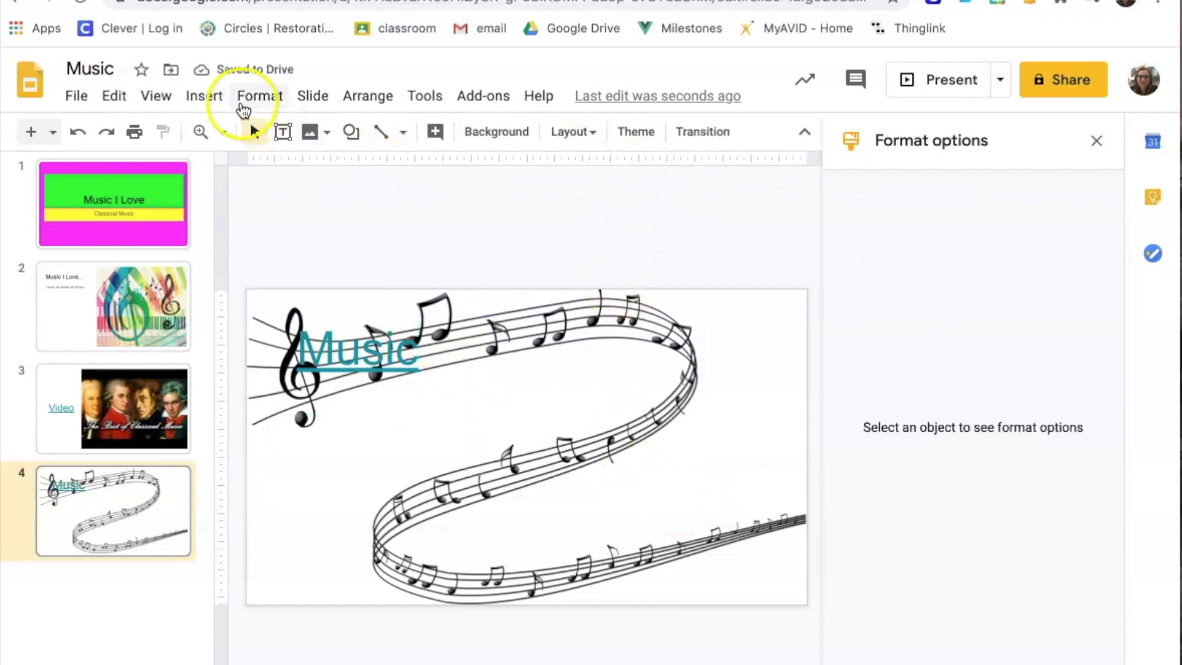
Insert a black quarter-note image on slide 4 from the web image search for transparent background music notes.
{"action": "left_click", "coordinate": [322, 132]}
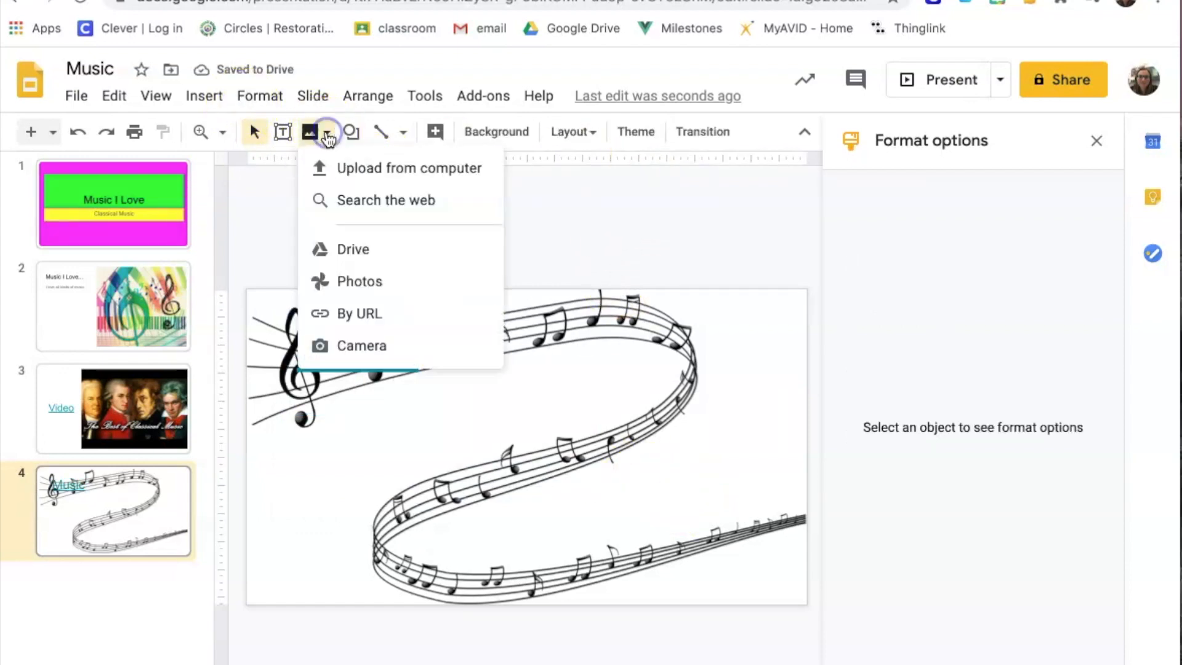
{"action": "left_click", "coordinate": [362, 200]}
{"action": "left_click", "coordinate": [843, 343]}
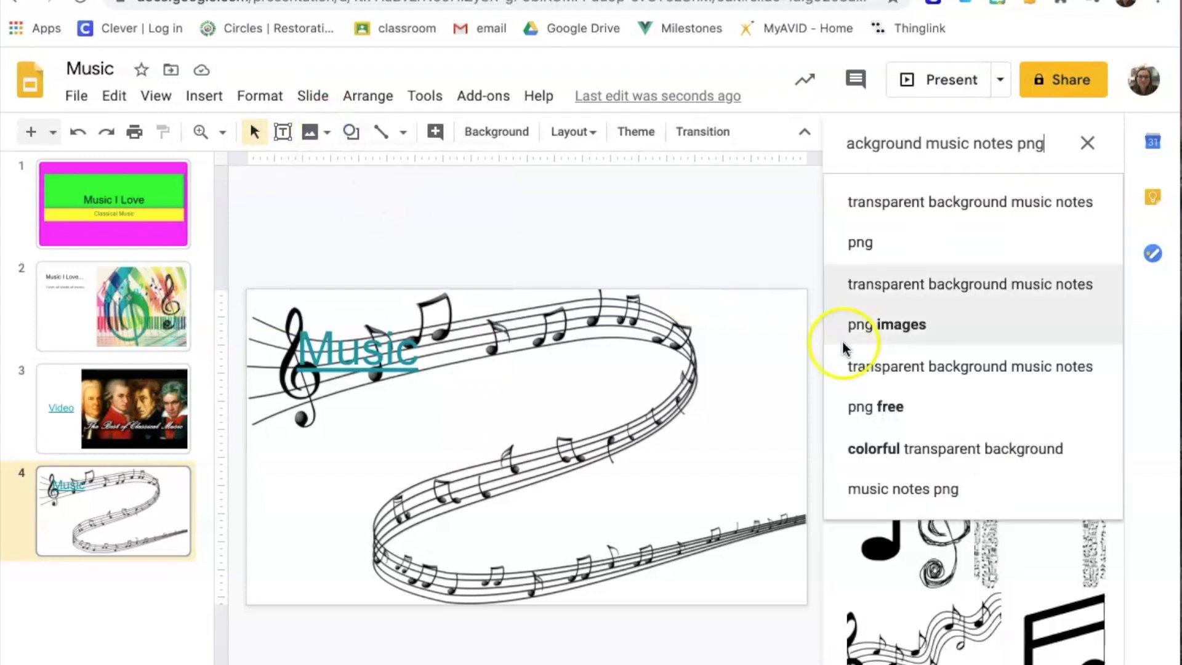
{"action": "left_click", "coordinate": [897, 545]}
{"action": "left_click_drag", "start_coordinate": [896, 544], "coordinate": [702, 319]}
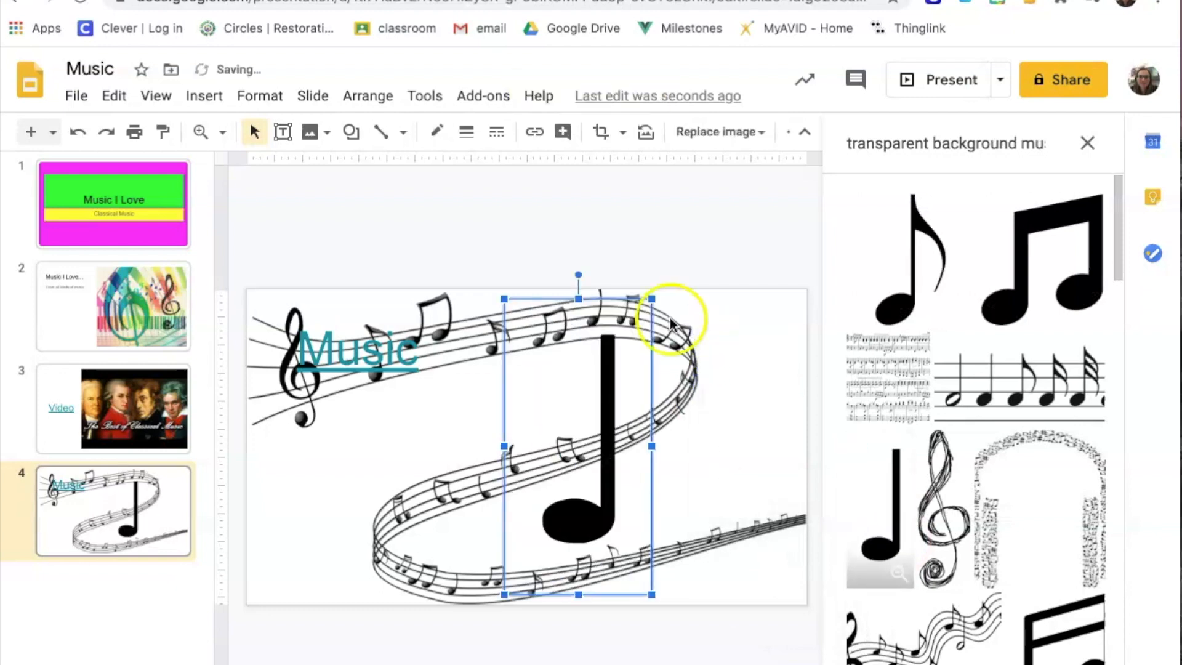
{"action": "key", "text": "Escape"}
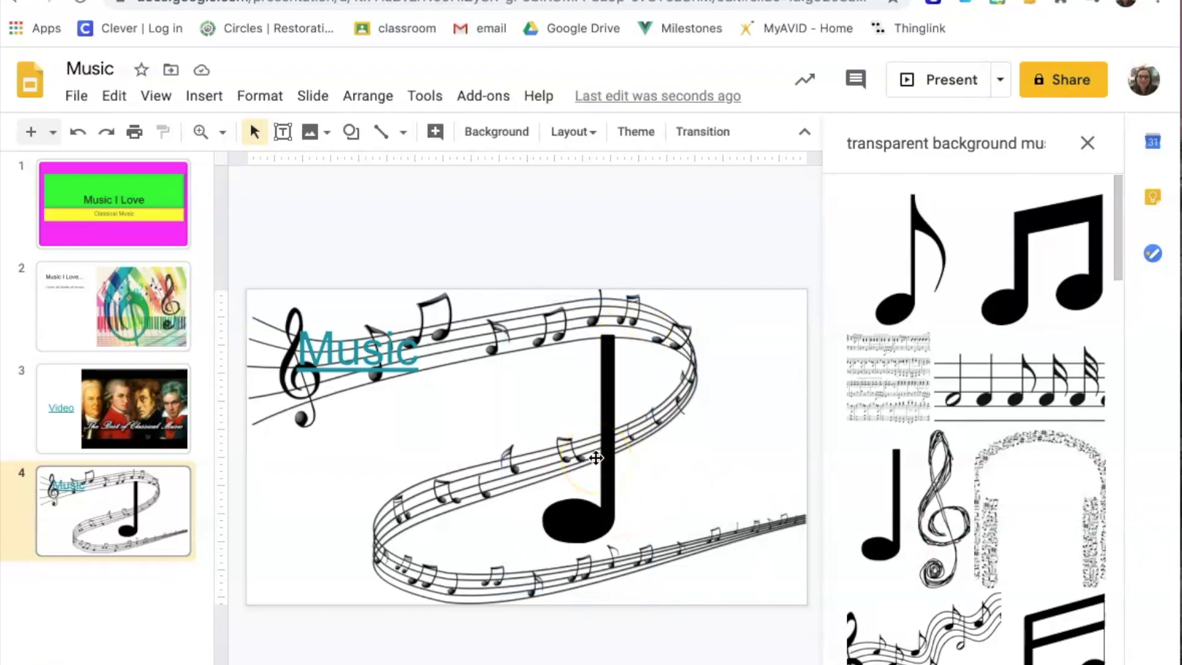
Link the large quarter-note image on slide 4 to the copied Classic FM famous-classical-music-tunes address.
{"action": "left_click", "coordinate": [596, 458]}
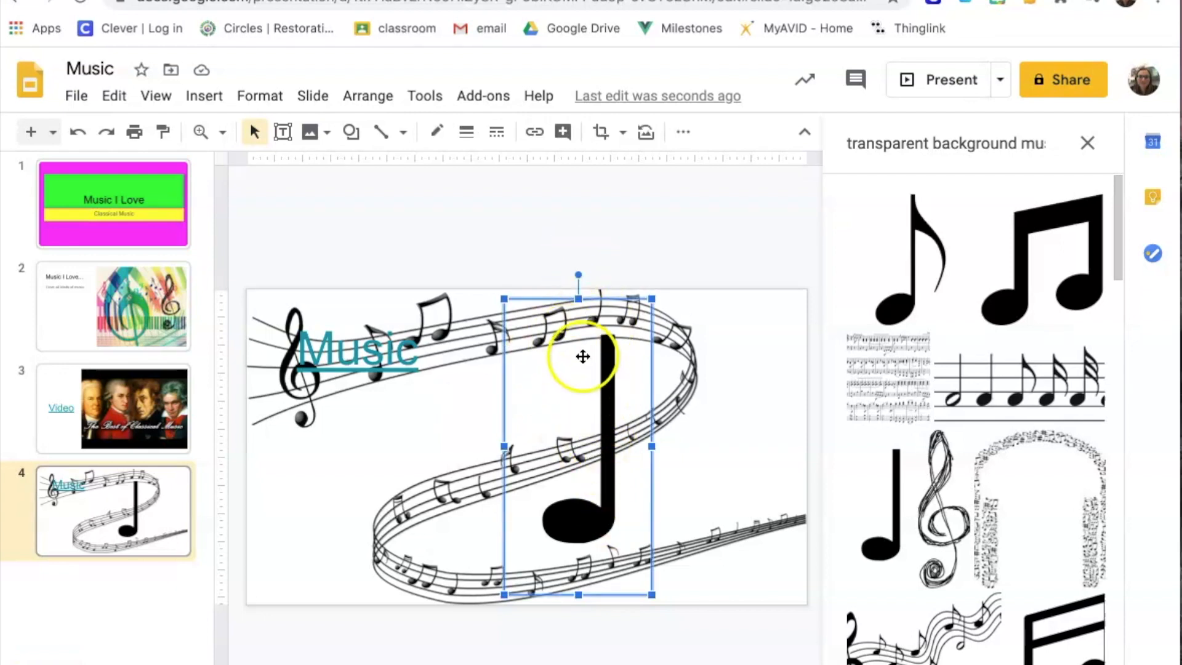
{"action": "left_click", "coordinate": [535, 133]}
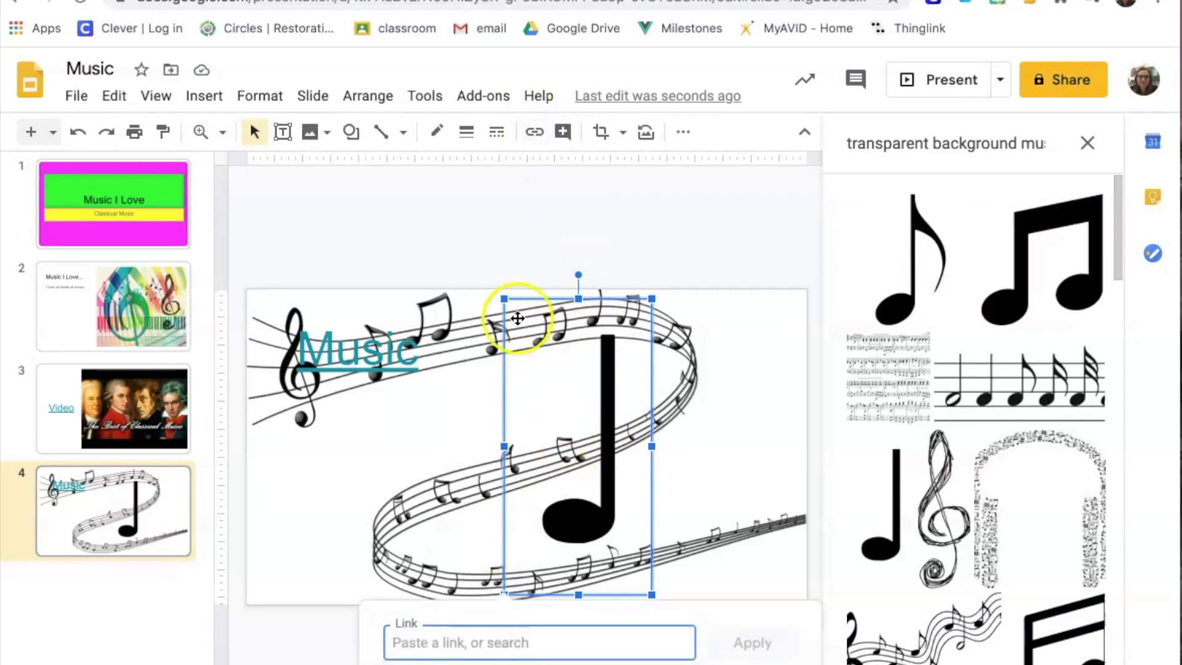
{"action": "left_click", "coordinate": [441, 638]}
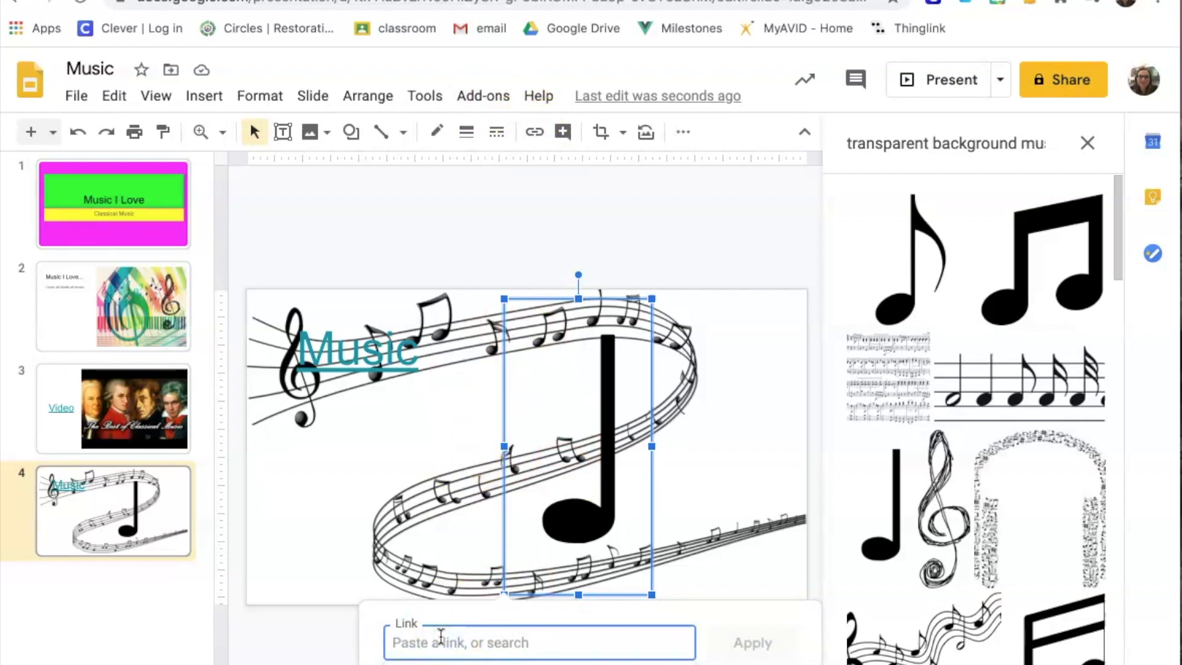
{"action": "key", "text": "ctrl+v"}
{"action": "left_click", "coordinate": [758, 642]}
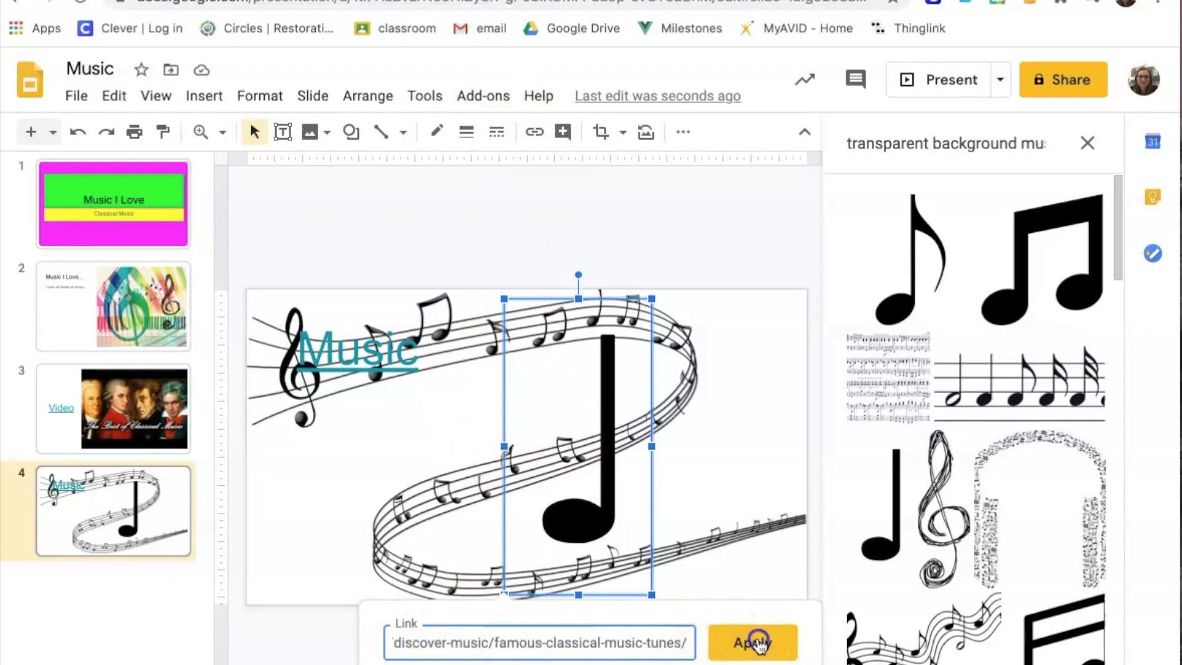
{"action": "left_click", "coordinate": [687, 490]}
{"action": "left_click", "coordinate": [591, 497]}
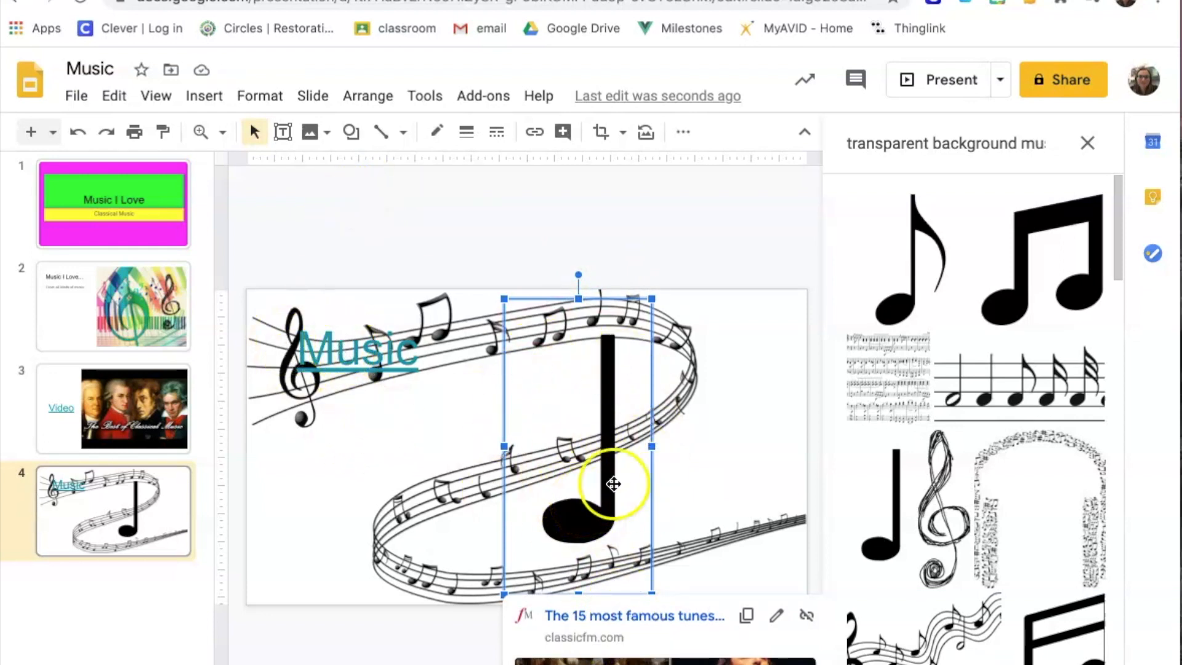
{"action": "left_click", "coordinate": [725, 414]}
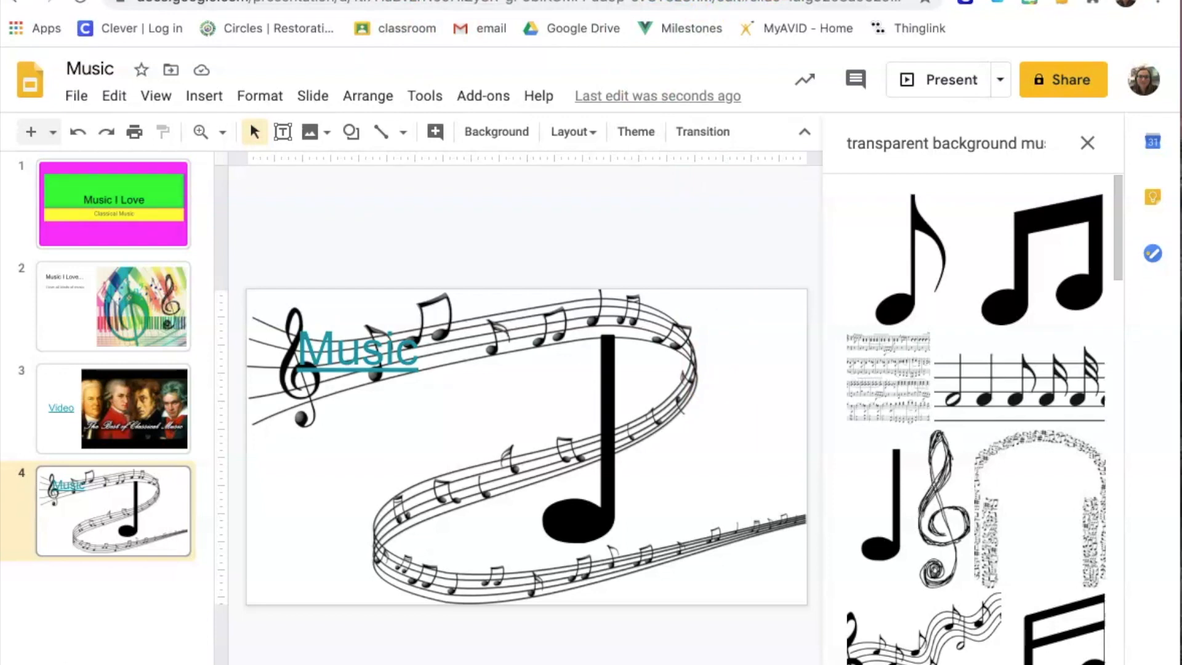
Open Google Docs in a new browser tab and create a blank document.
{"action": "key", "text": "super+t"}
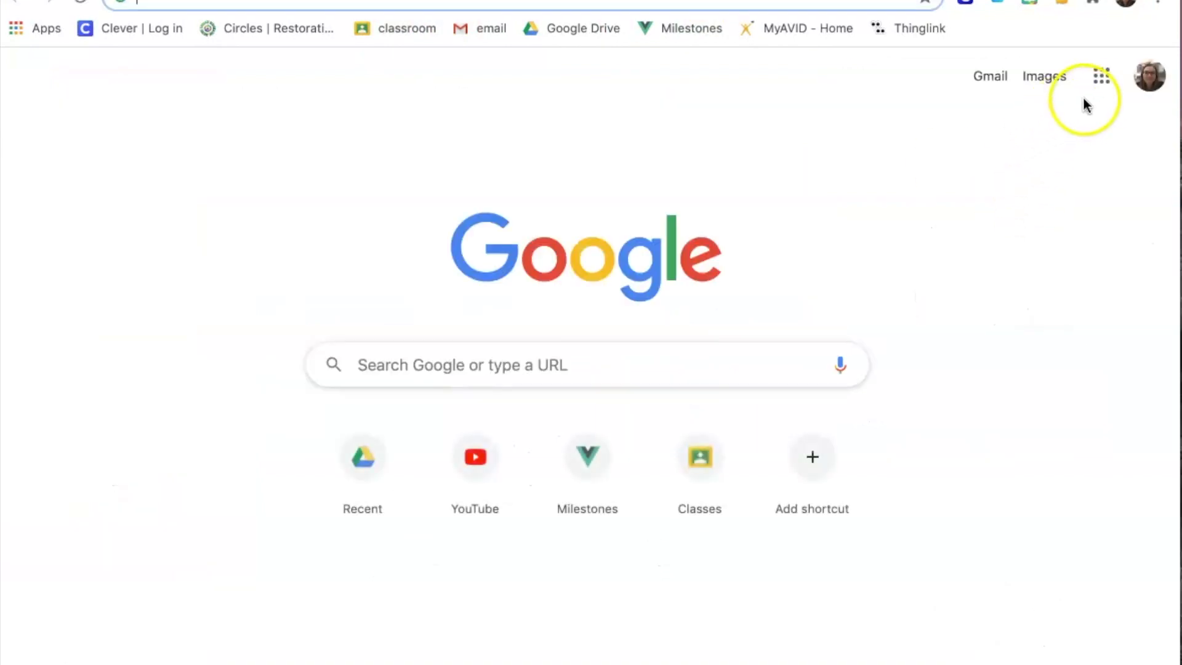
{"action": "left_click", "coordinate": [1101, 75]}
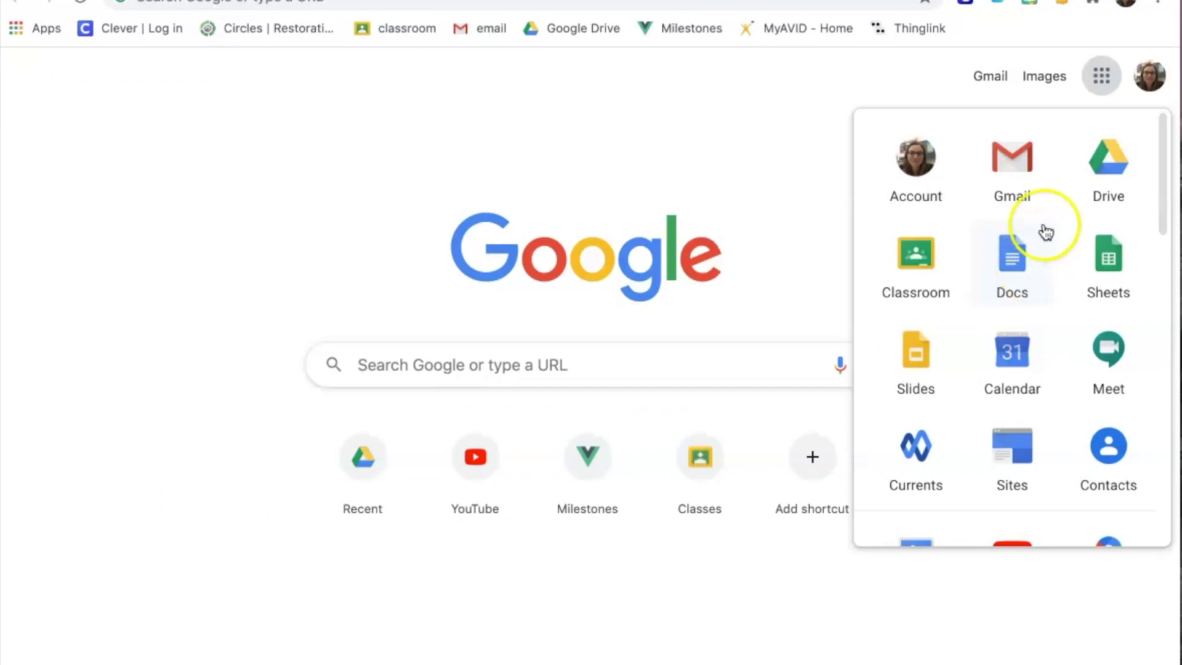
{"action": "left_click", "coordinate": [1015, 247]}
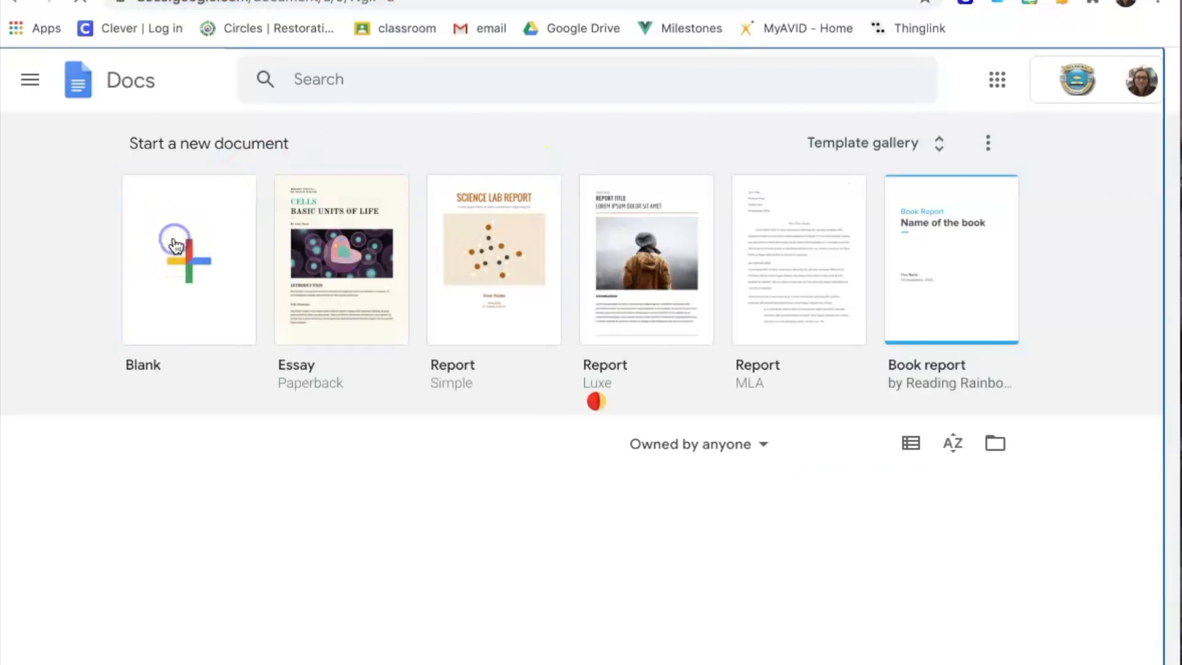
{"action": "left_click", "coordinate": [164, 333]}
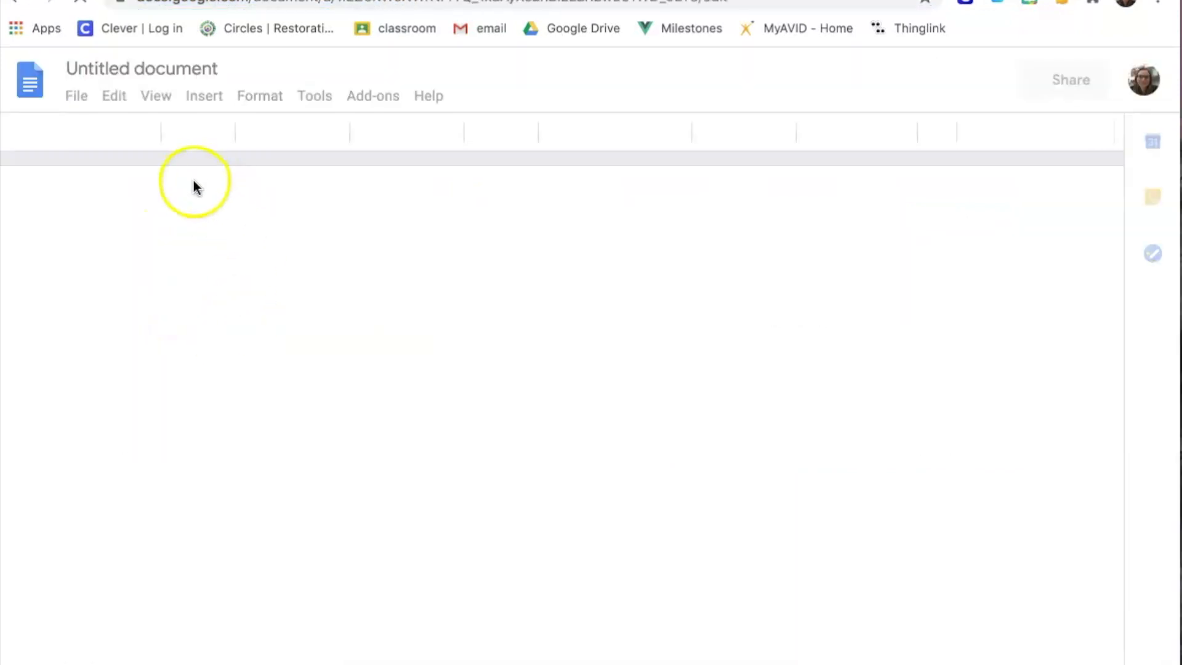
Rename the untitled document as "Music Information".
{"action": "left_click", "coordinate": [141, 66]}
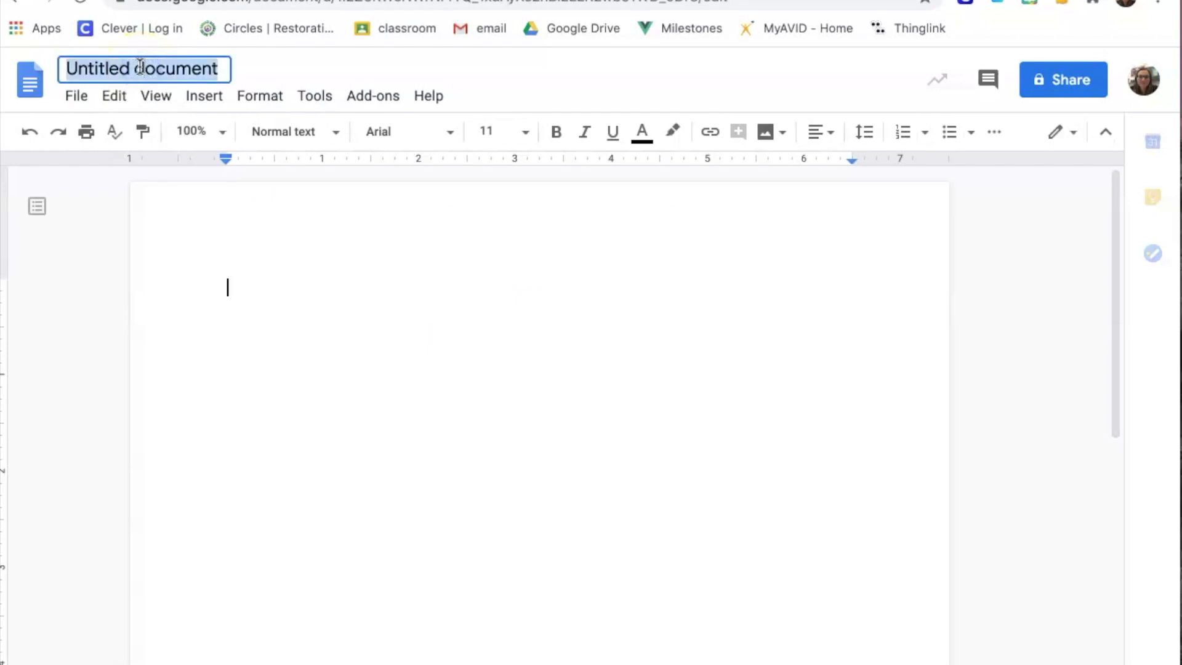
{"action": "type", "text": "Music I"}
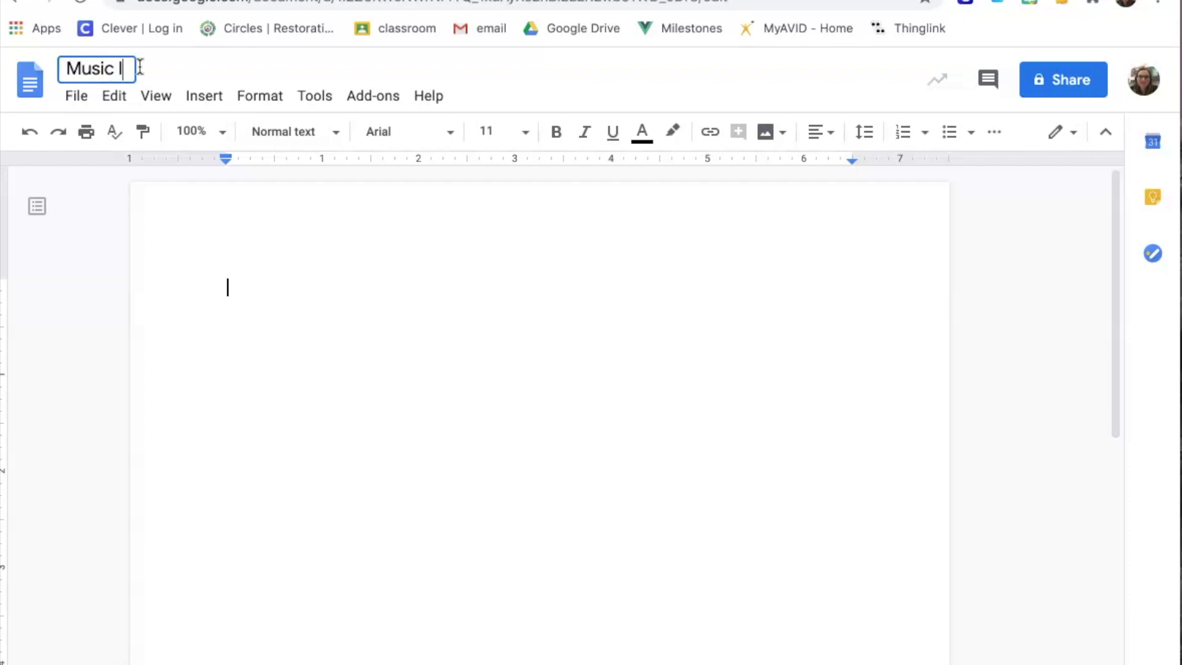
{"action": "type", "text": "nformation"}
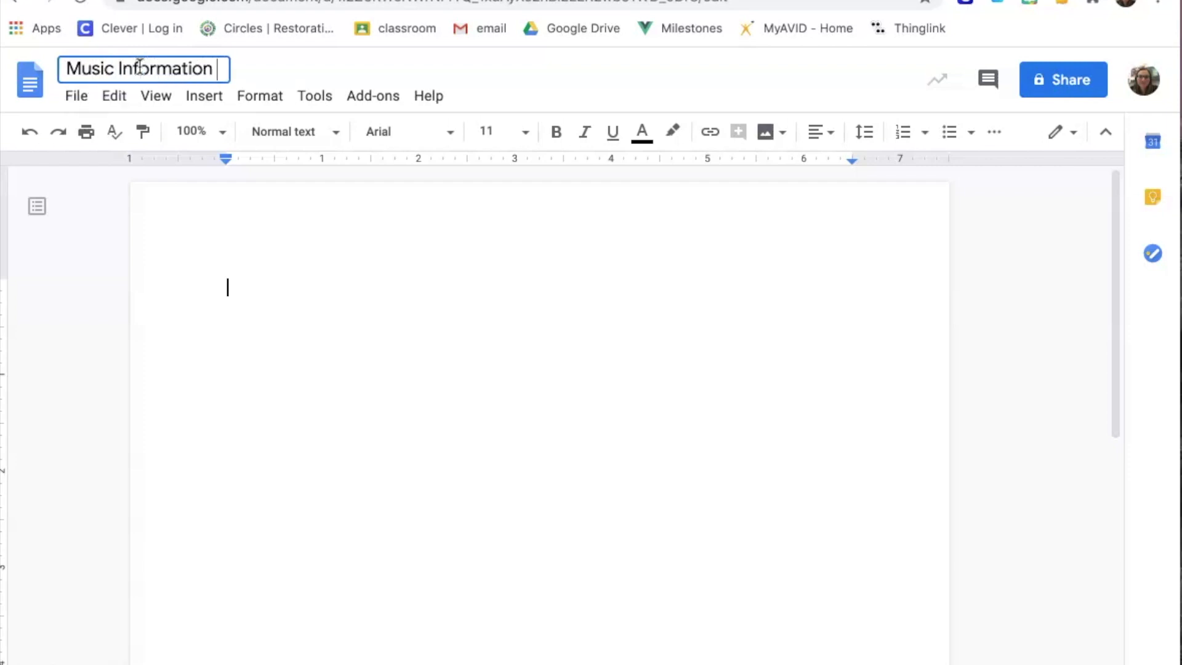
{"action": "left_click", "coordinate": [337, 314]}
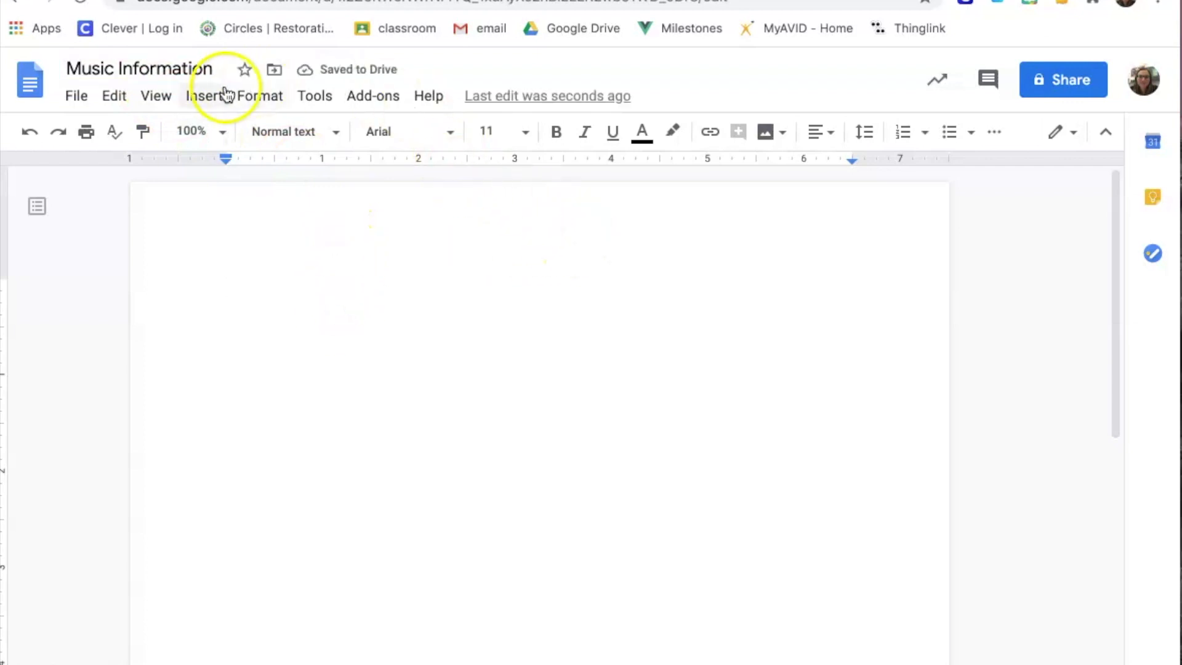
{"action": "left_click", "coordinate": [203, 95]}
{"action": "mouse_move", "coordinate": [265, 131]}
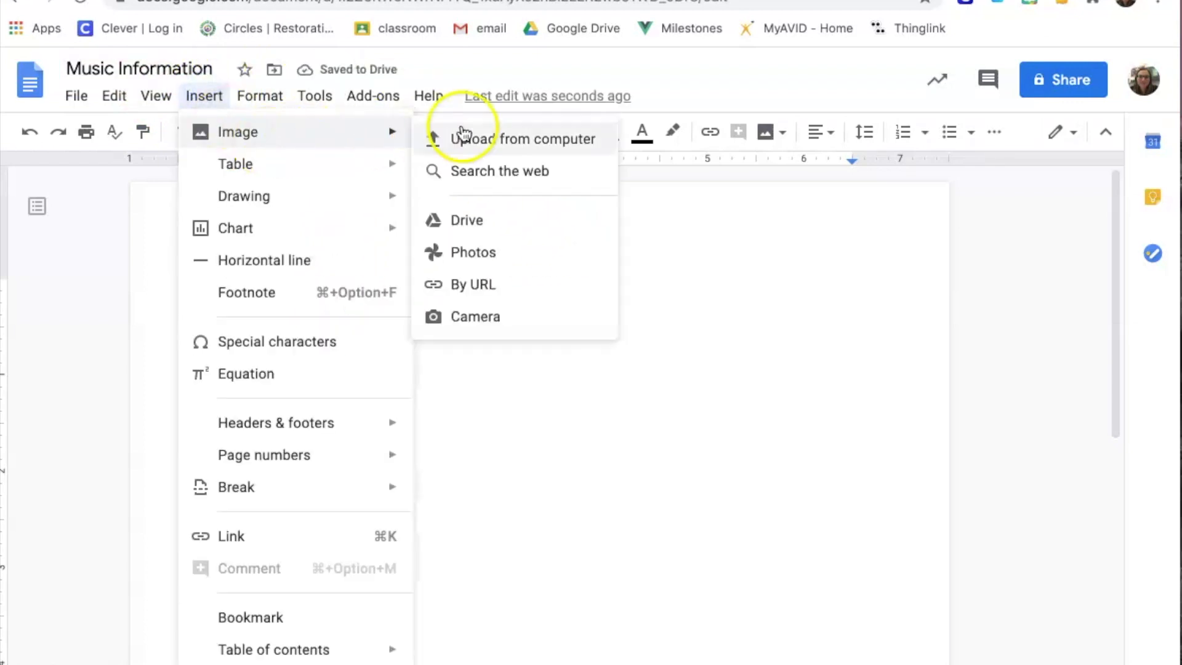
{"action": "left_click", "coordinate": [685, 401]}
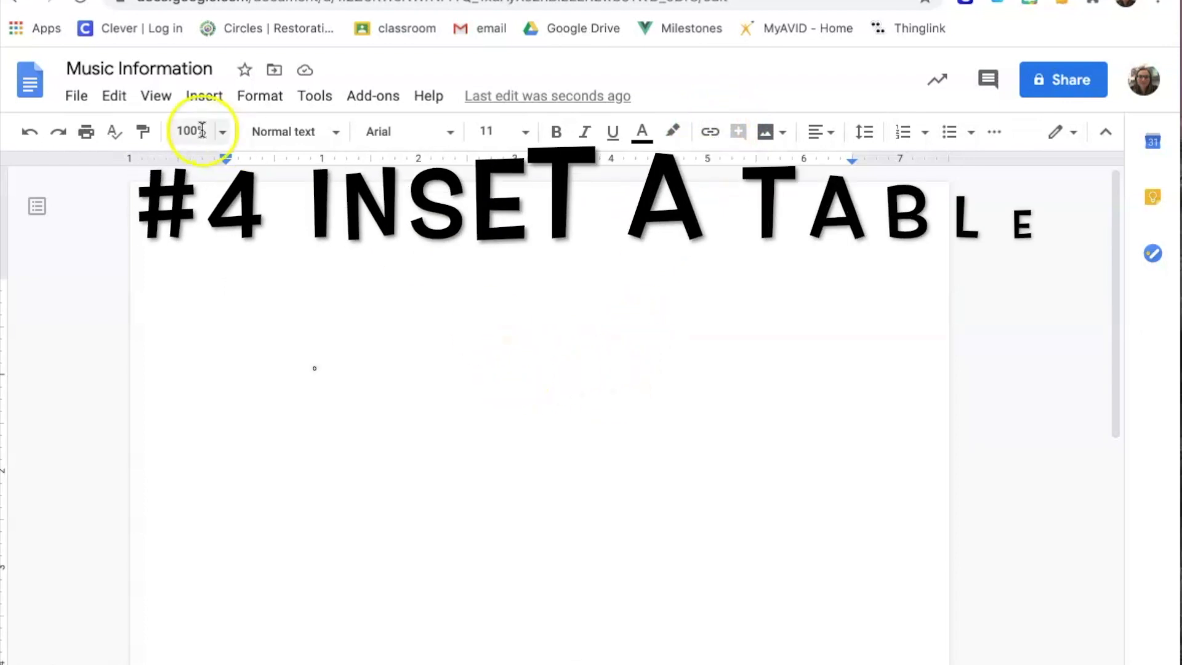
Insert a 3 x 3 table in the document and make its second and third rows taller.
{"action": "left_click", "coordinate": [217, 103]}
{"action": "mouse_move", "coordinate": [253, 179]}
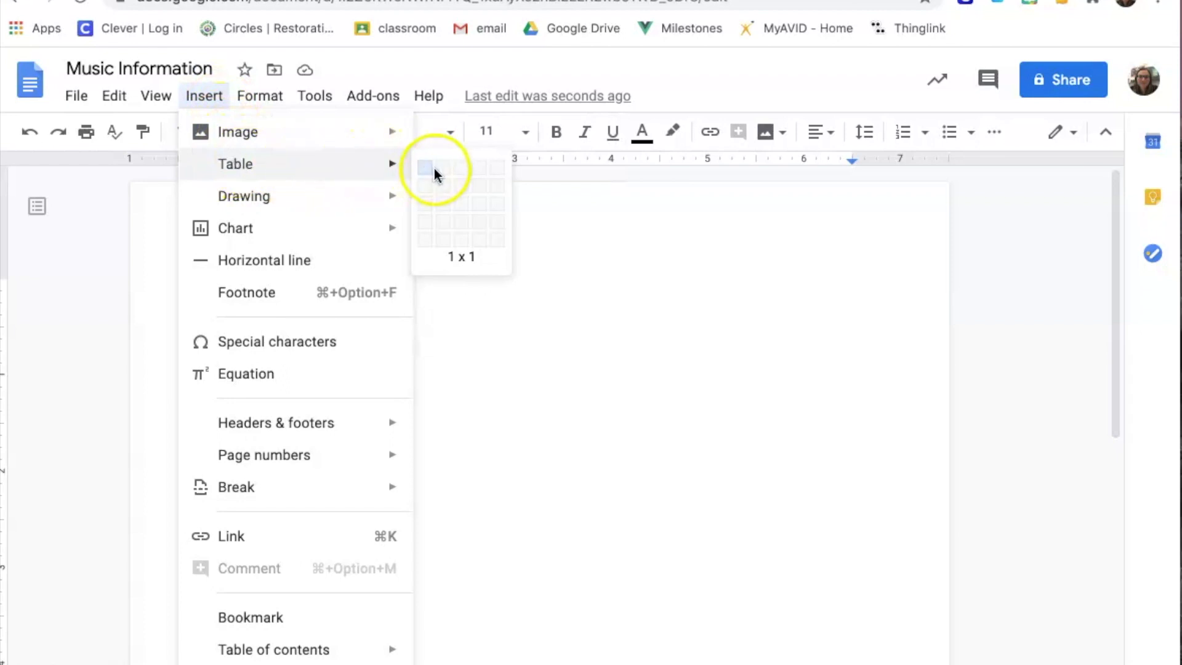
{"action": "left_click", "coordinate": [463, 200]}
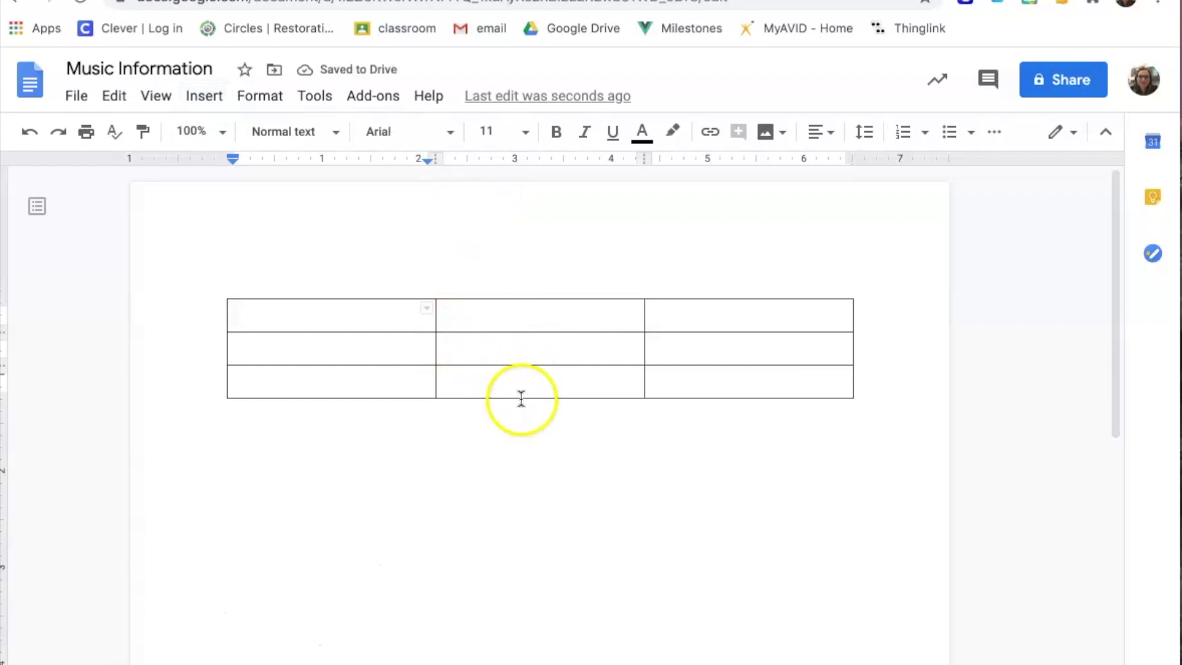
{"action": "left_click_drag", "start_coordinate": [520, 399], "coordinate": [546, 510]}
{"action": "left_click_drag", "start_coordinate": [520, 367], "coordinate": [524, 413]}
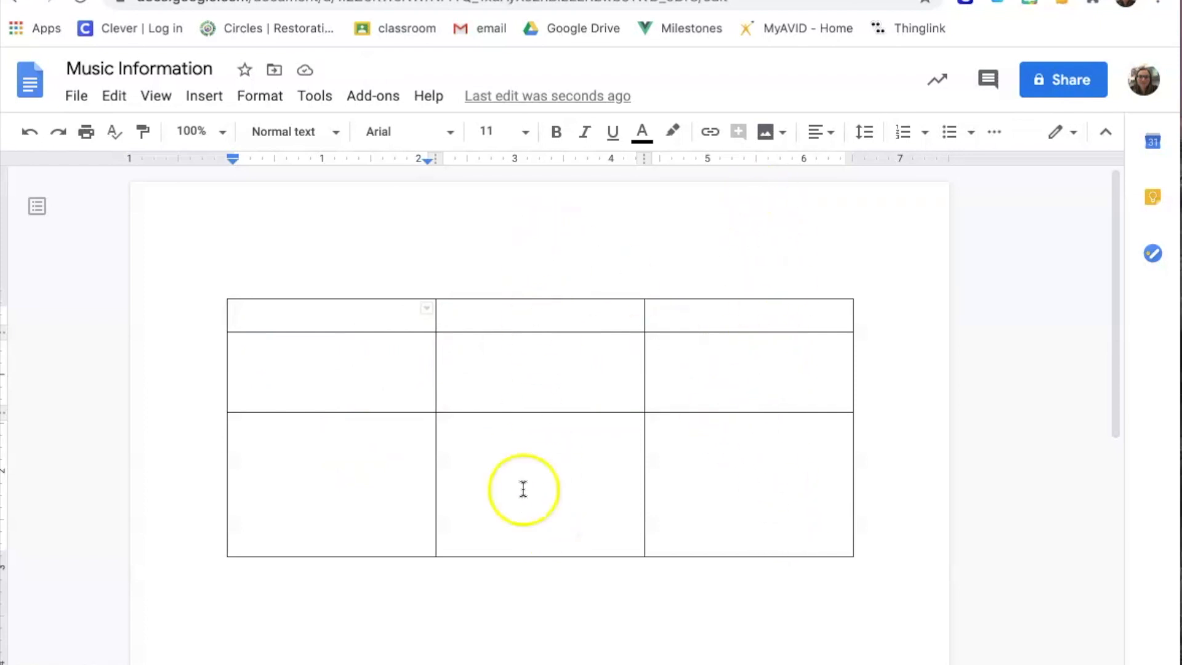
Fill the table's first row with the headings "Music i love", "Music i hate" and "Music i'm ok with".
{"action": "left_click", "coordinate": [315, 354]}
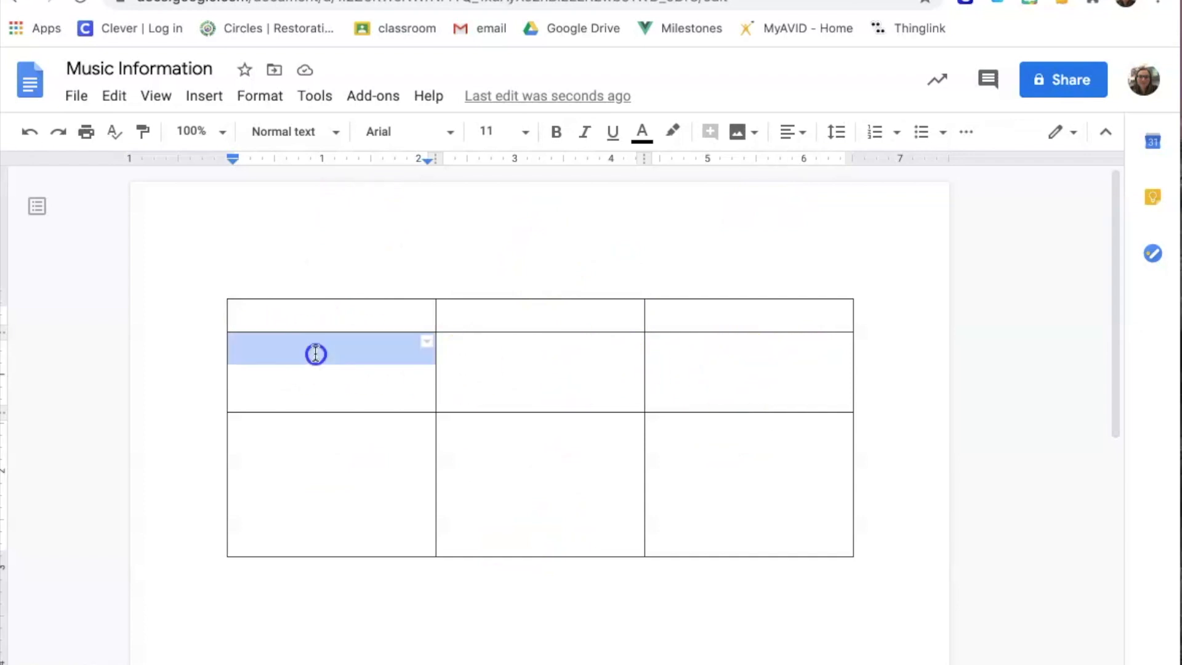
{"action": "left_click", "coordinate": [304, 309]}
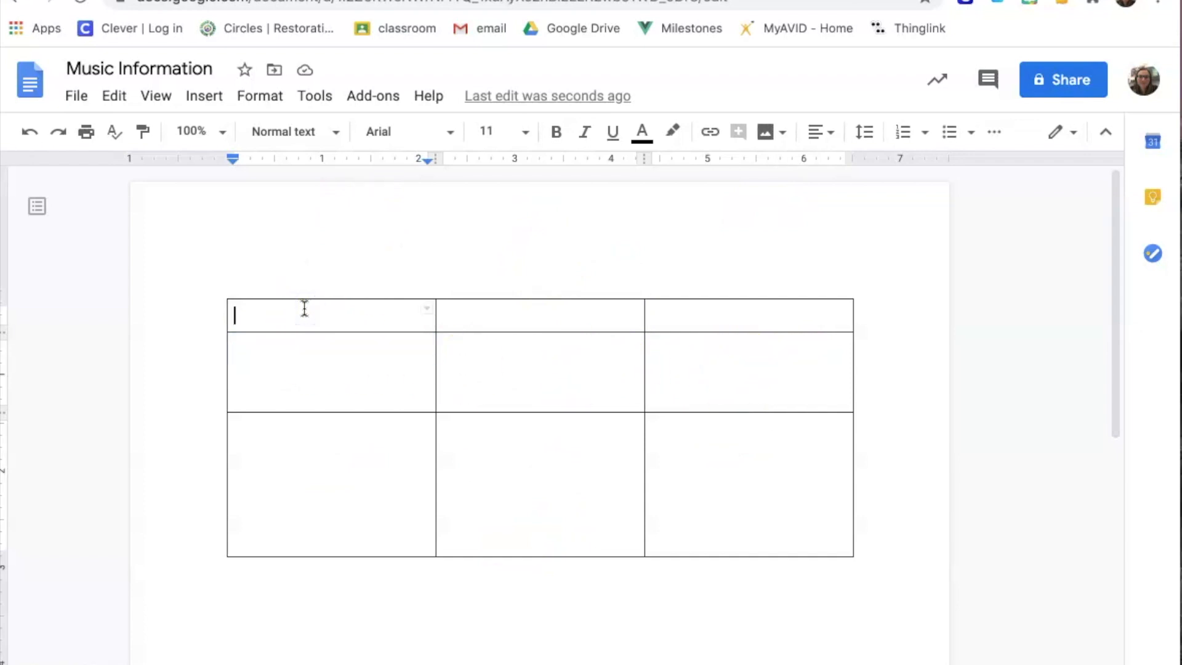
{"action": "type", "text": "Music i love"}
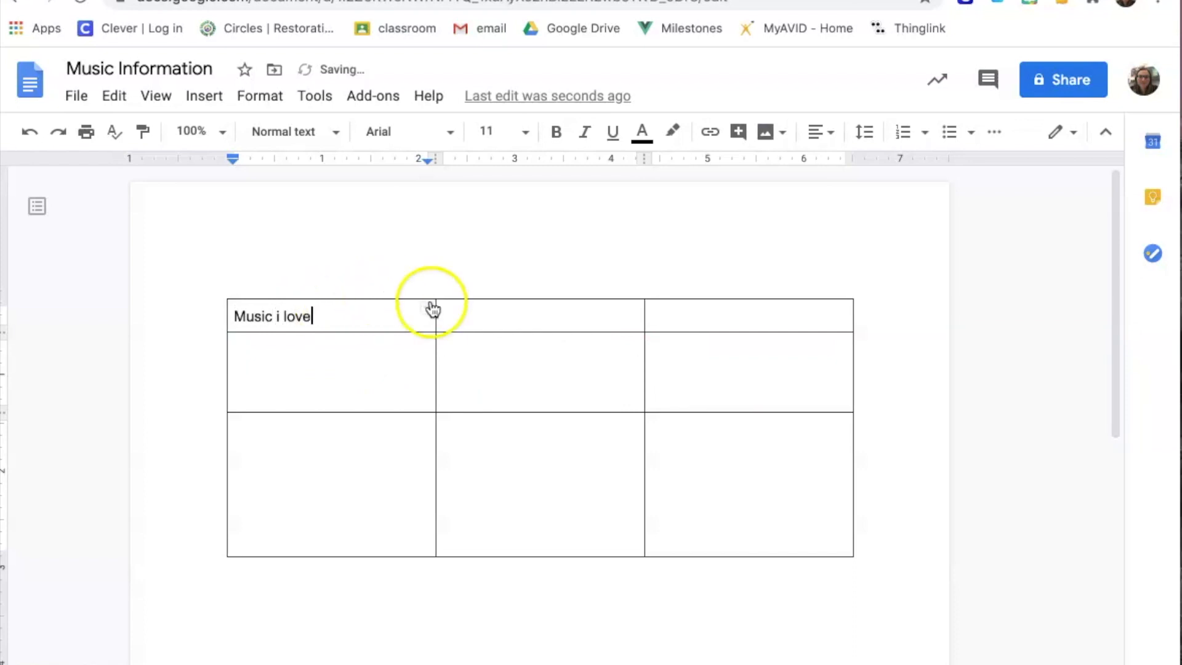
{"action": "left_click", "coordinate": [483, 317]}
{"action": "type", "text": "Music i"}
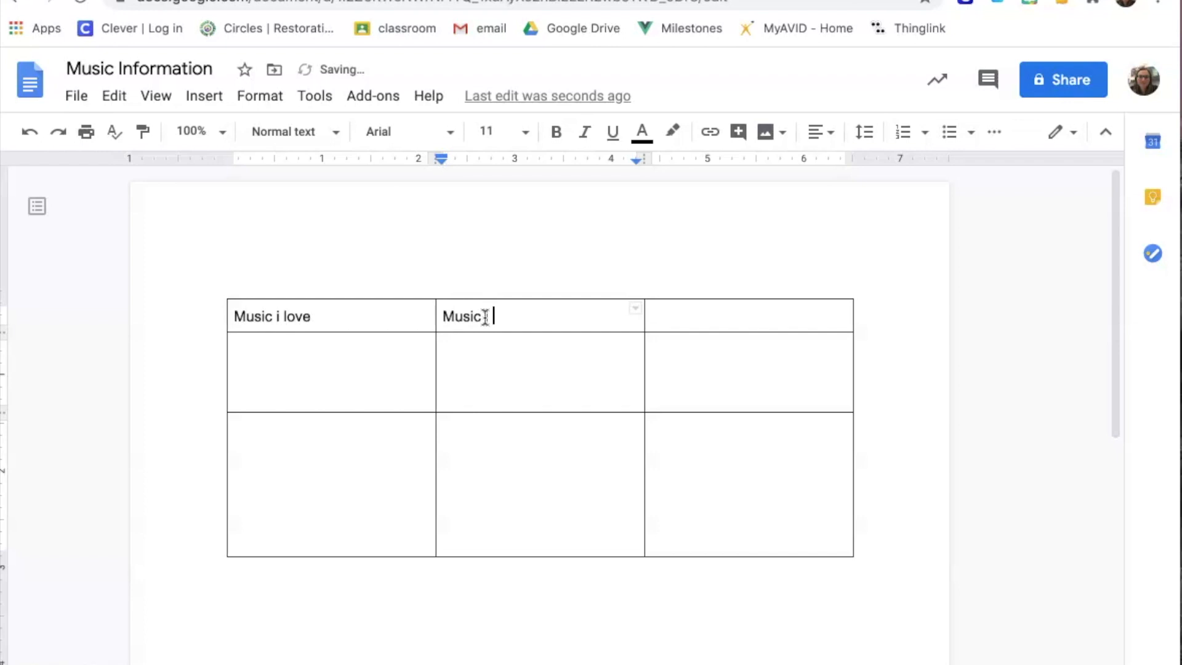
{"action": "type", "text": " hate"}
{"action": "left_click", "coordinate": [704, 316]}
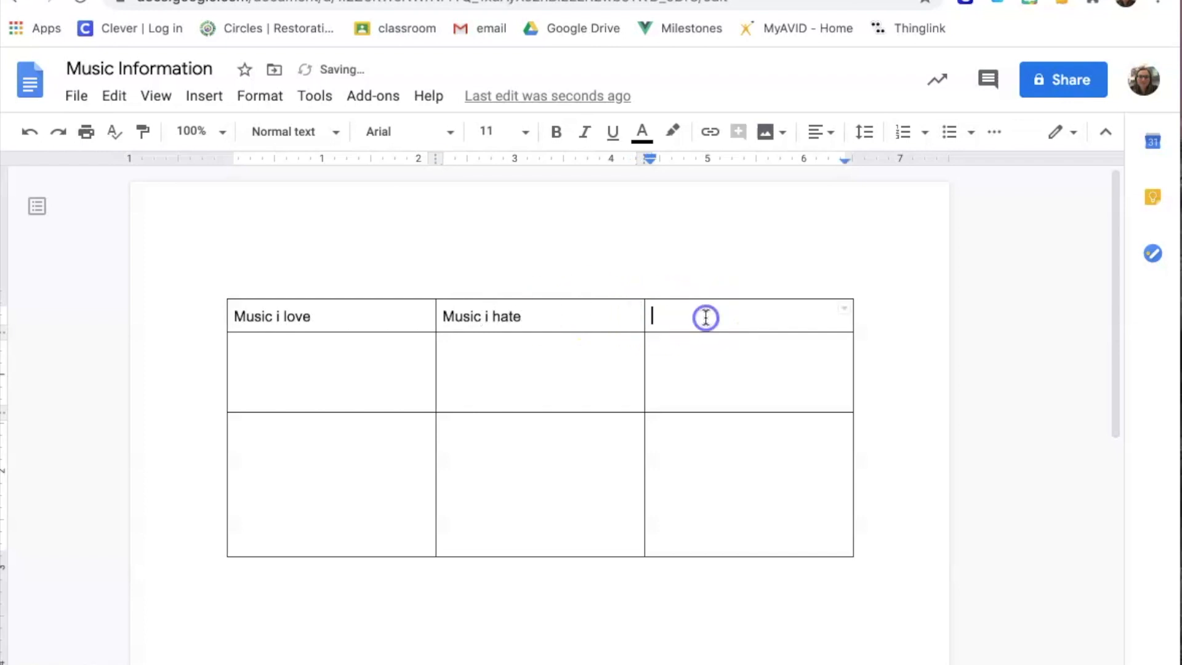
{"action": "type", "text": "Music i’m ok with"}
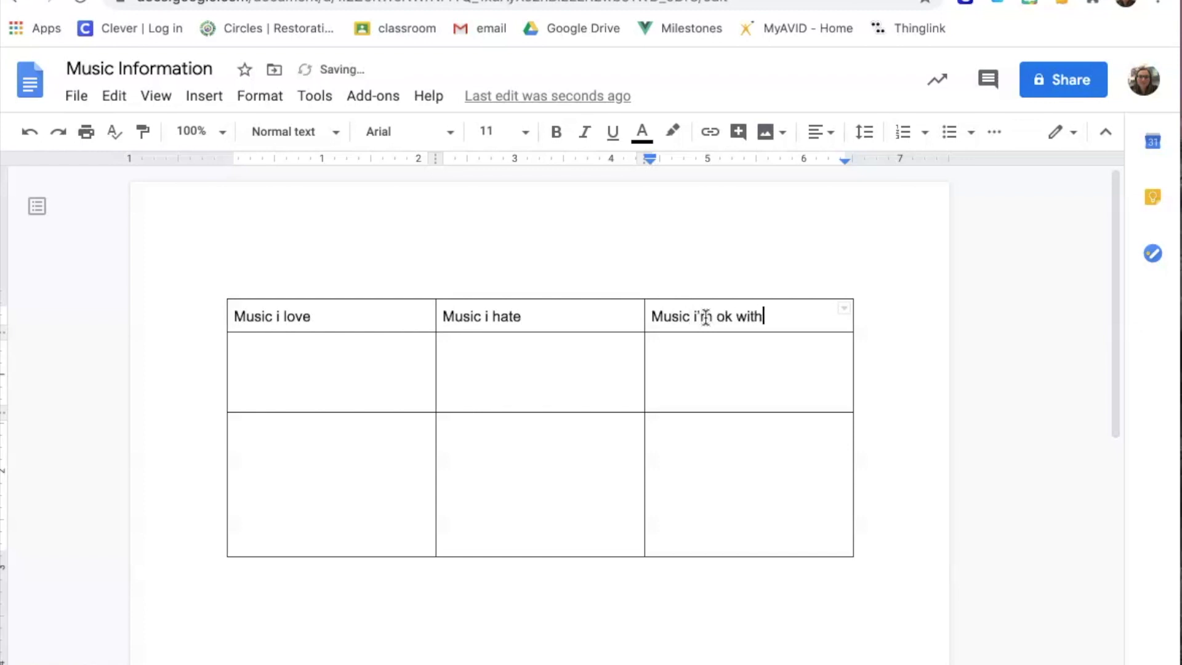
Enter the sample text "kdhgfjkghjkd" in the table cell below the heading "Music i love".
{"action": "left_click", "coordinate": [329, 375]}
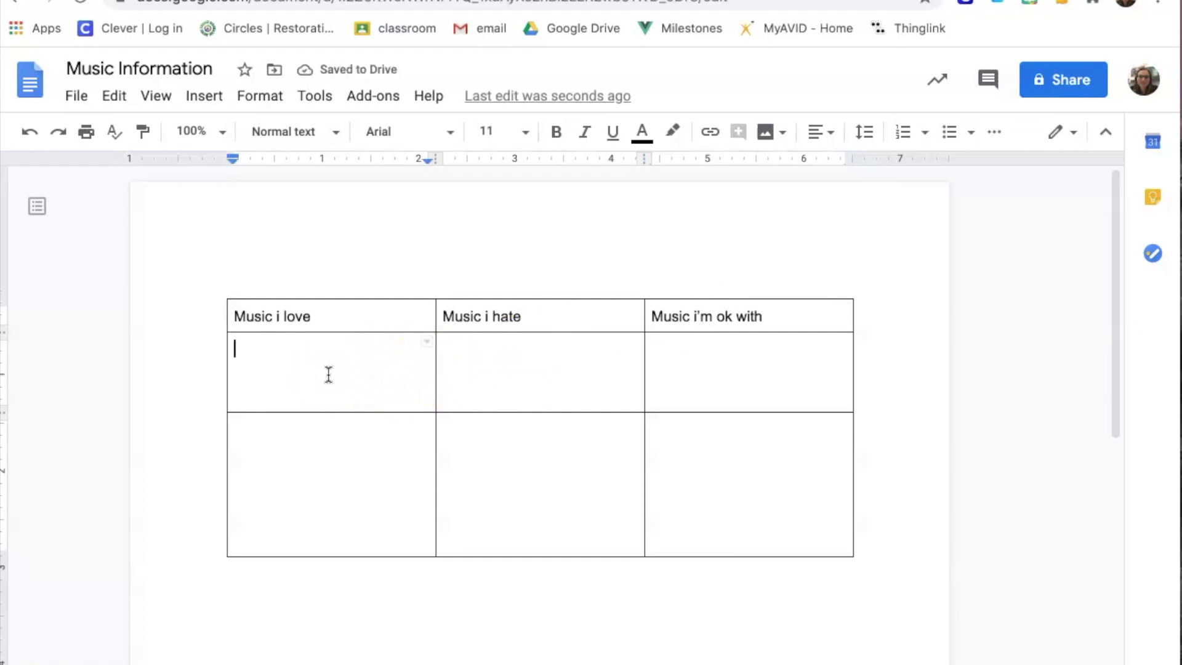
{"action": "type", "text": "kdhgfjkghjkd"}
{"action": "left_click", "coordinate": [314, 449]}
{"action": "left_click", "coordinate": [285, 429]}
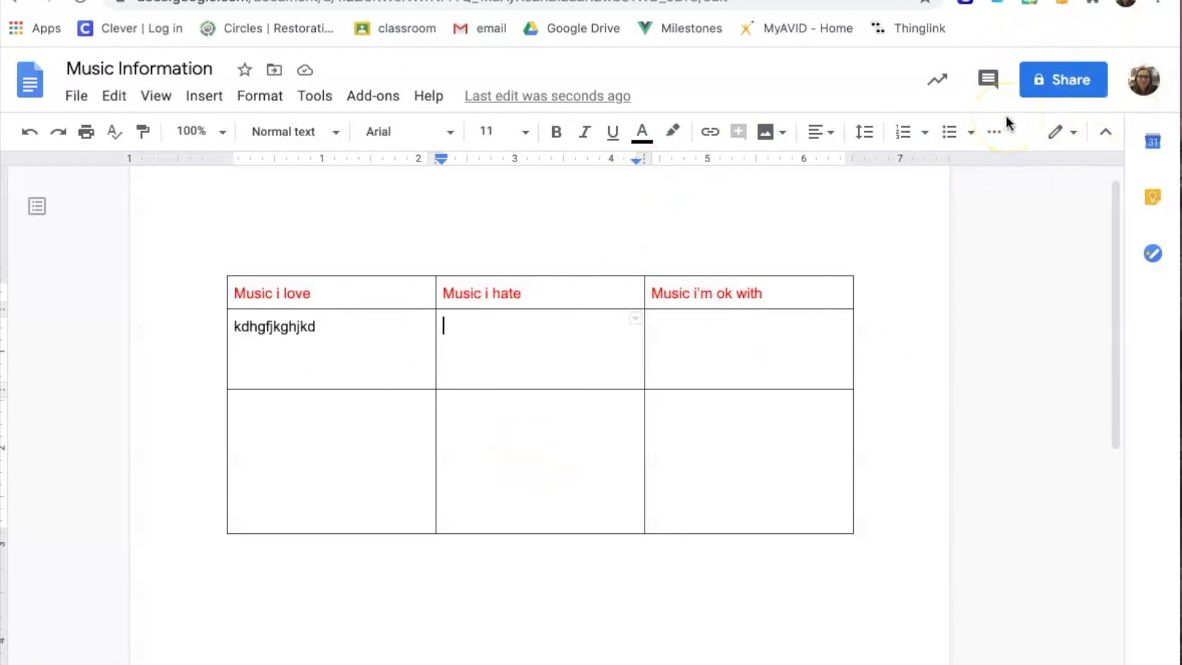
Share the document with a colleague as Editor by entering their e-mail address, and send the invitation with notification enabled.
{"action": "left_click", "coordinate": [1054, 153]}
{"action": "left_click", "coordinate": [1069, 97]}
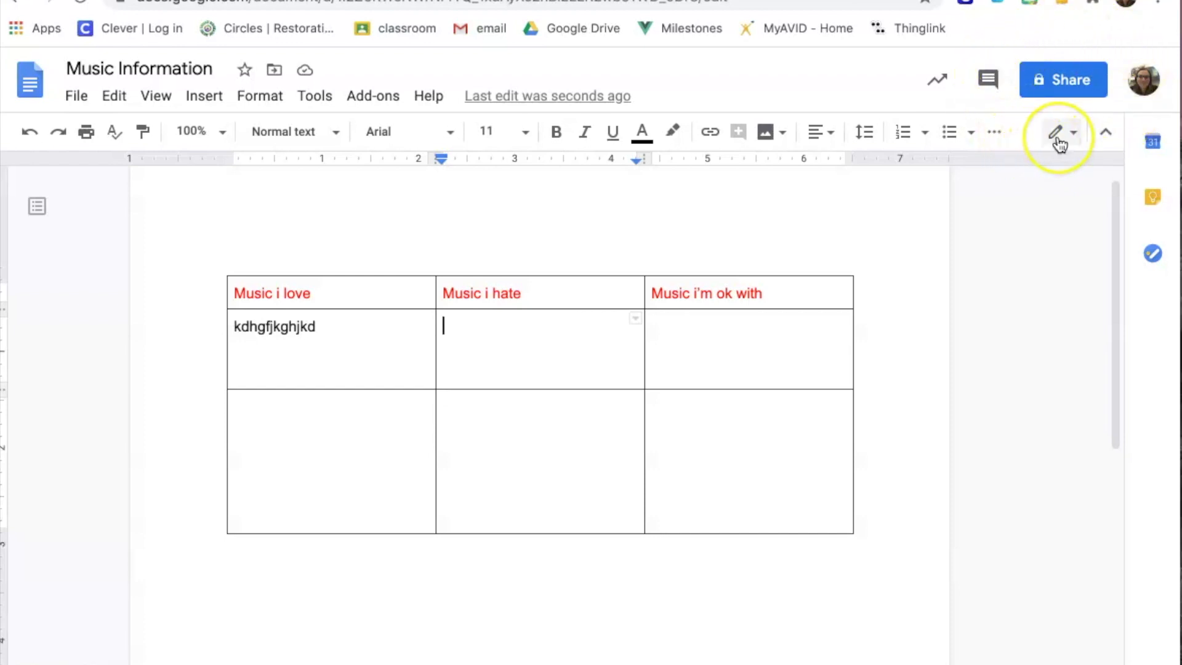
{"action": "left_click", "coordinate": [1067, 82]}
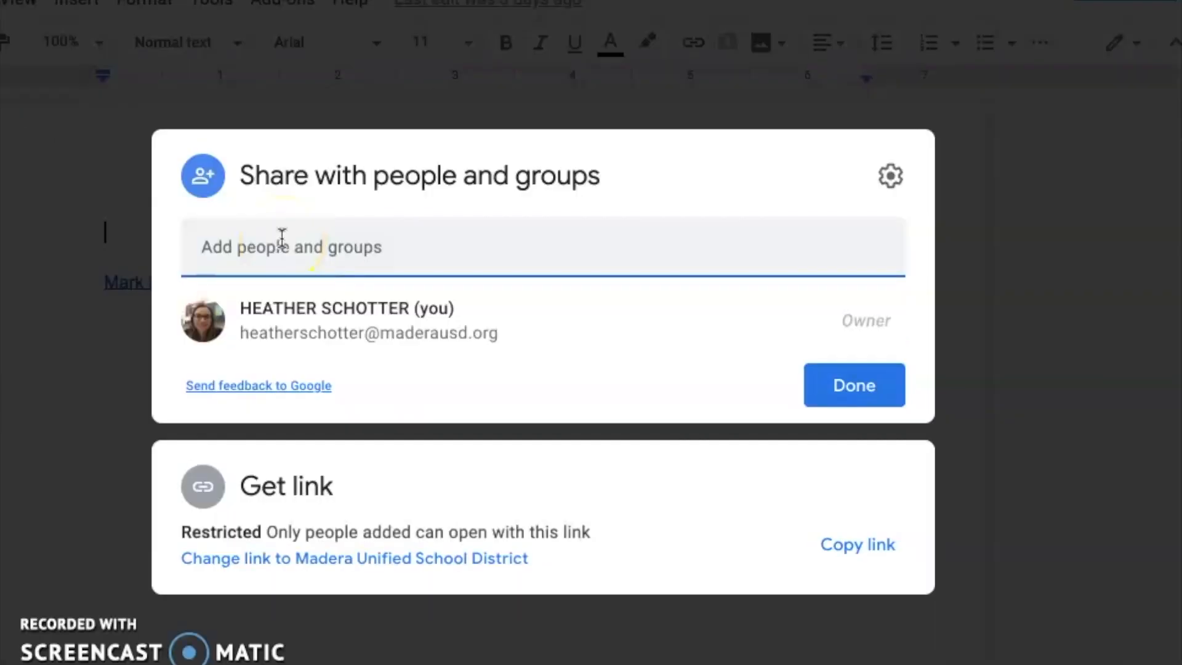
{"action": "key", "text": "ctrl+v"}
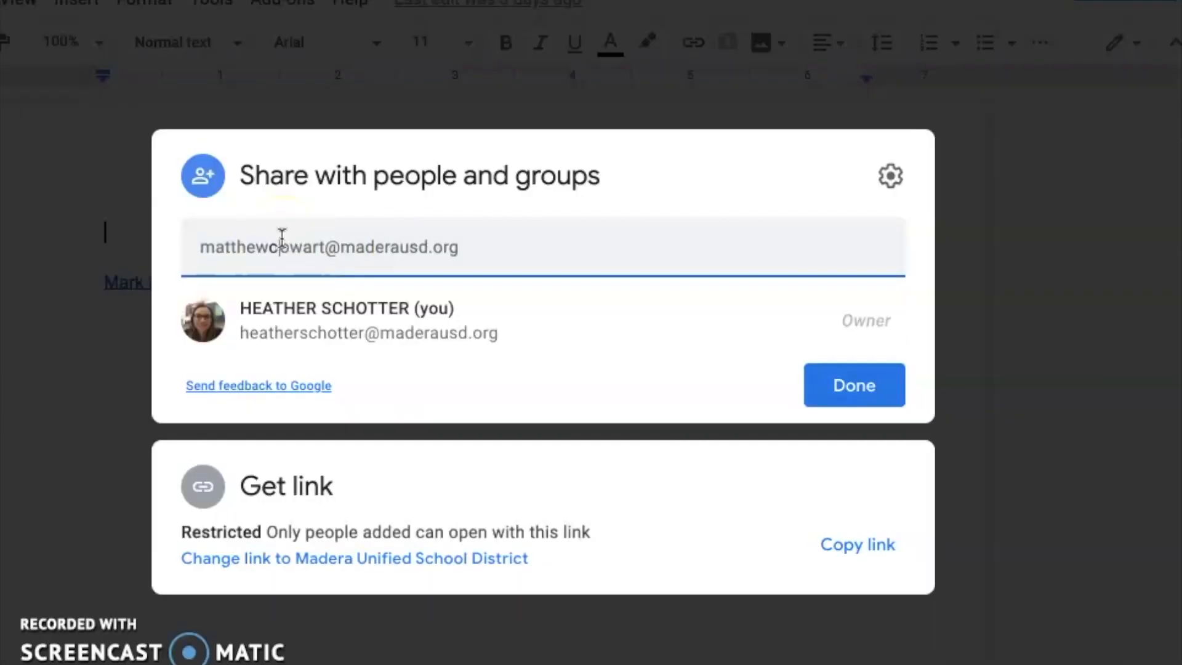
{"action": "left_click", "coordinate": [318, 240]}
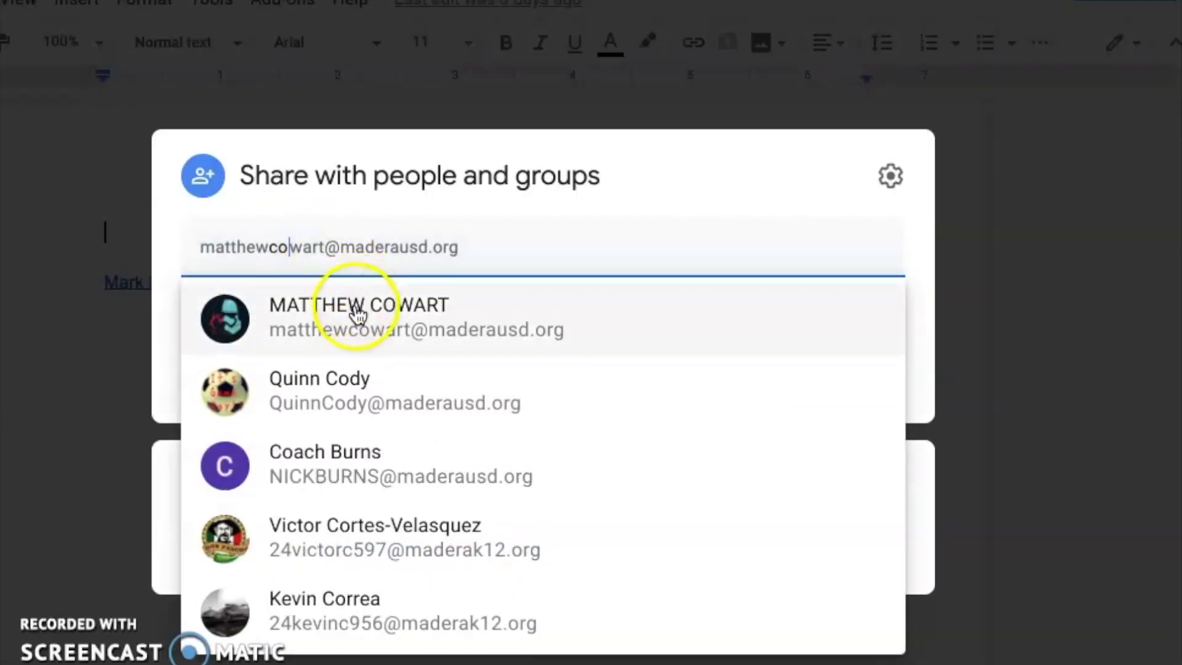
{"action": "left_click", "coordinate": [356, 312]}
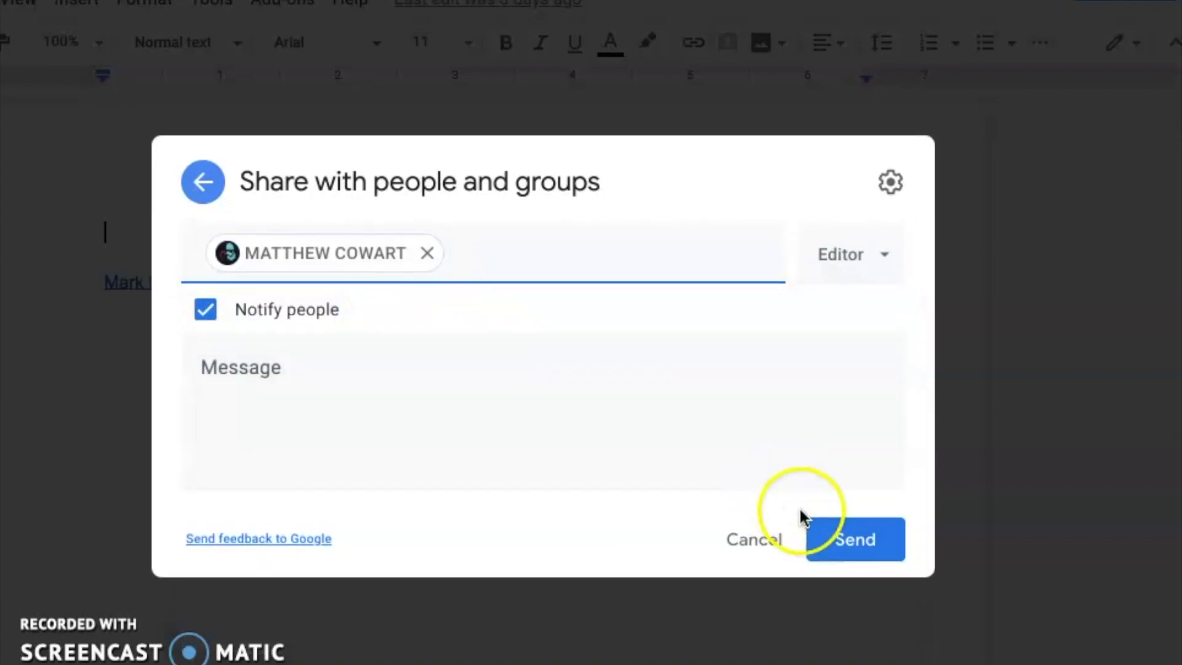
{"action": "left_click", "coordinate": [885, 545]}
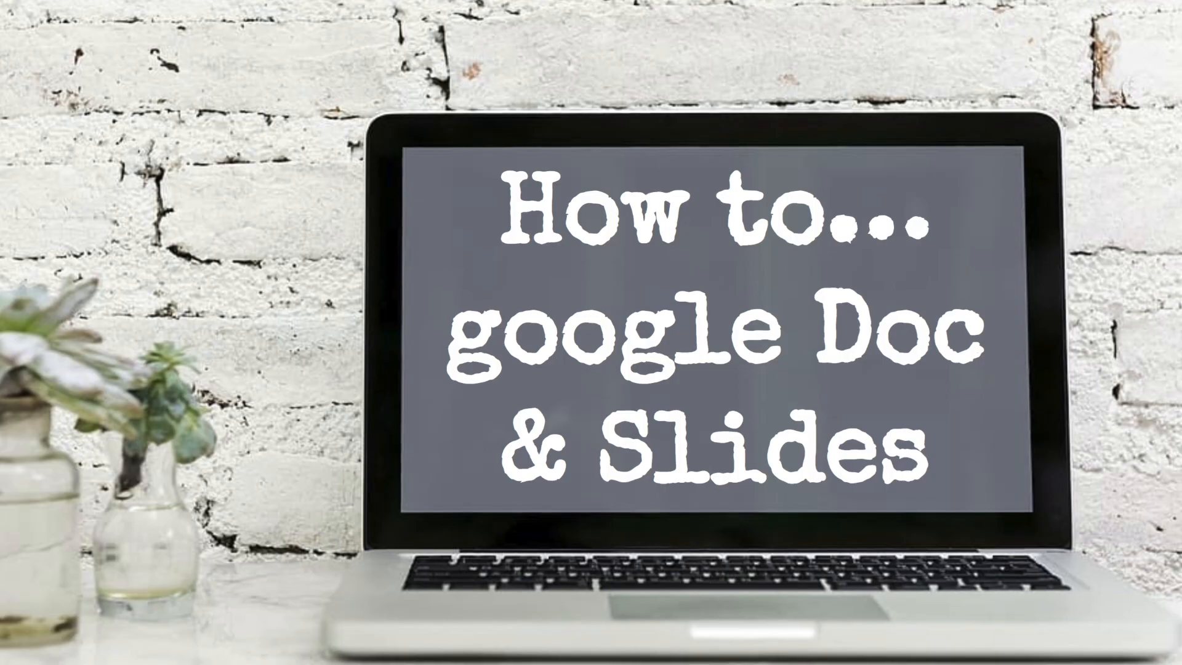